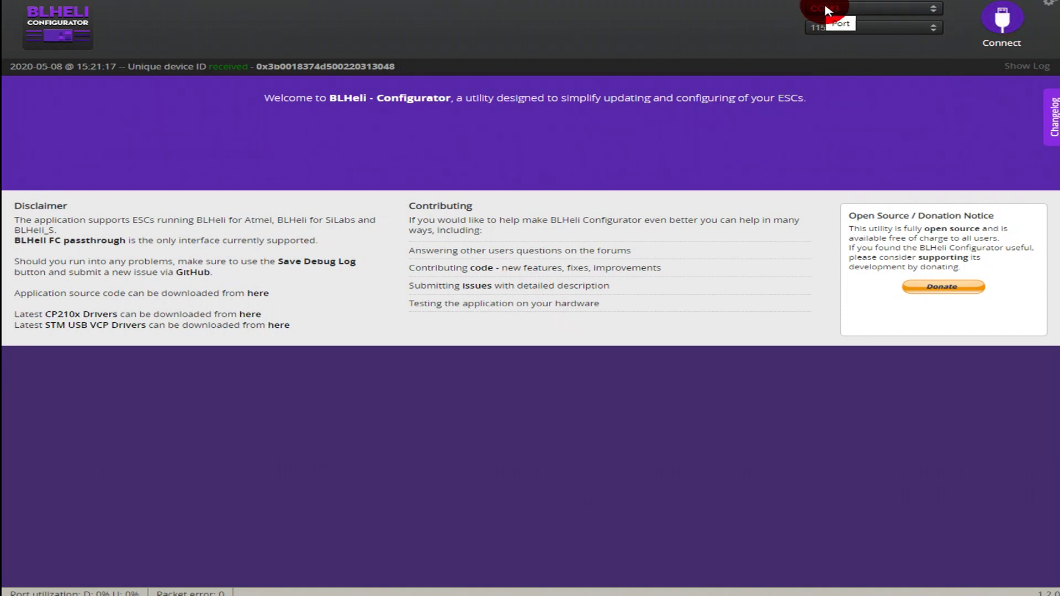
Connect to the flight controller and read the setup of all its ESCs.
left_click(1003, 25)
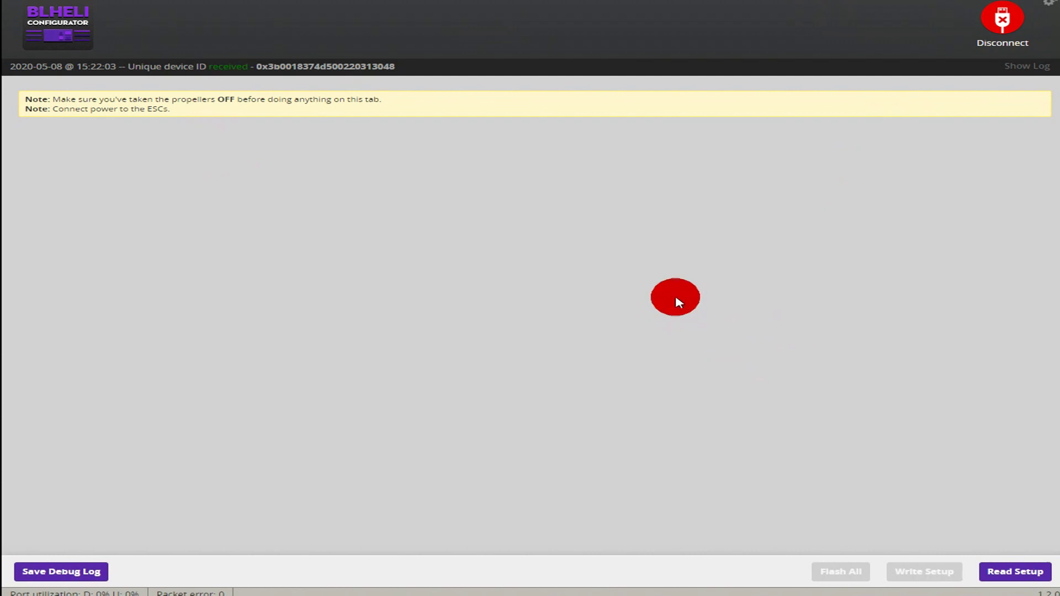
left_click(1006, 574)
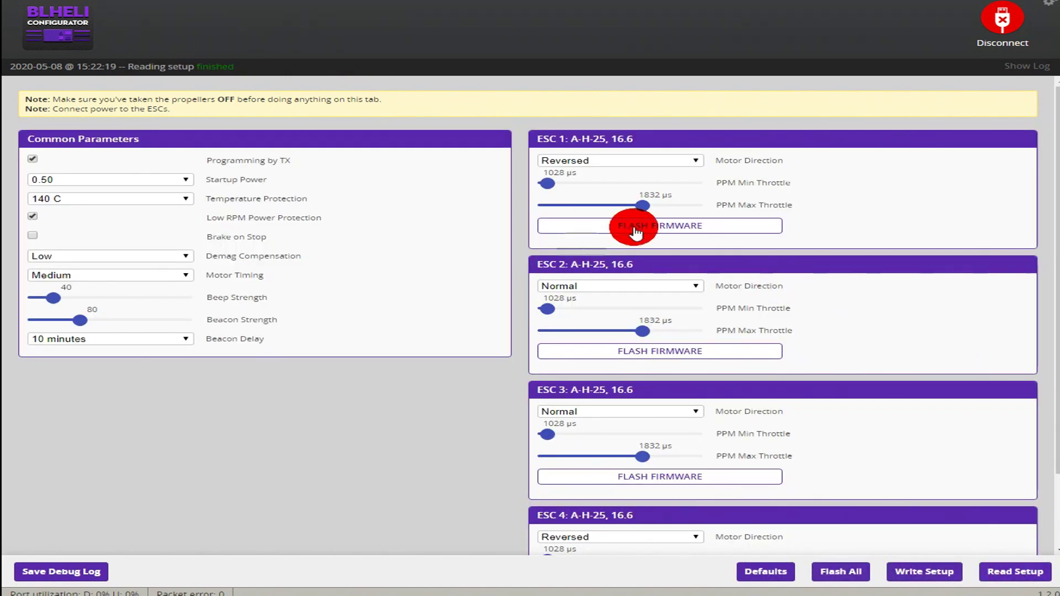
scroll(647, 282, "down", 1)
scroll(643, 276, "down", 1)
scroll(643, 270, "up", 2)
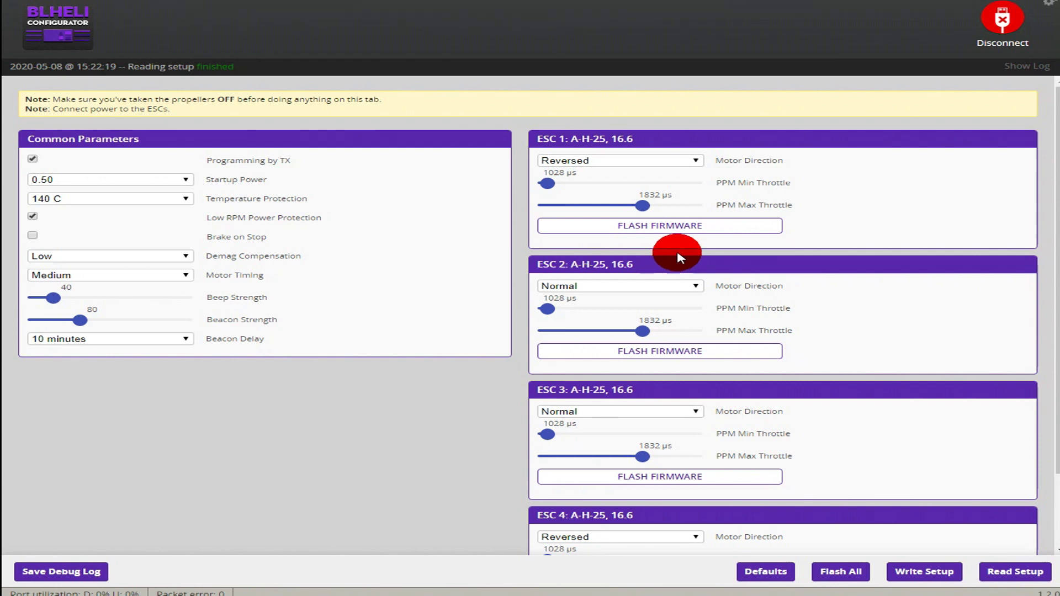
Save the debug log as a text document in the Documents folder.
scroll(678, 257, "down", 2)
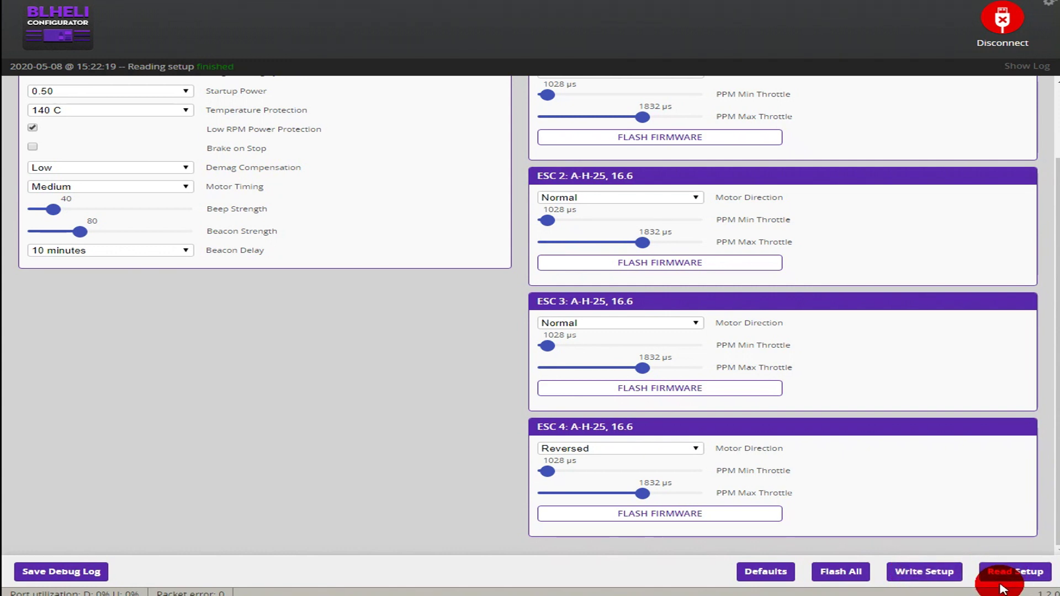
left_click(61, 574)
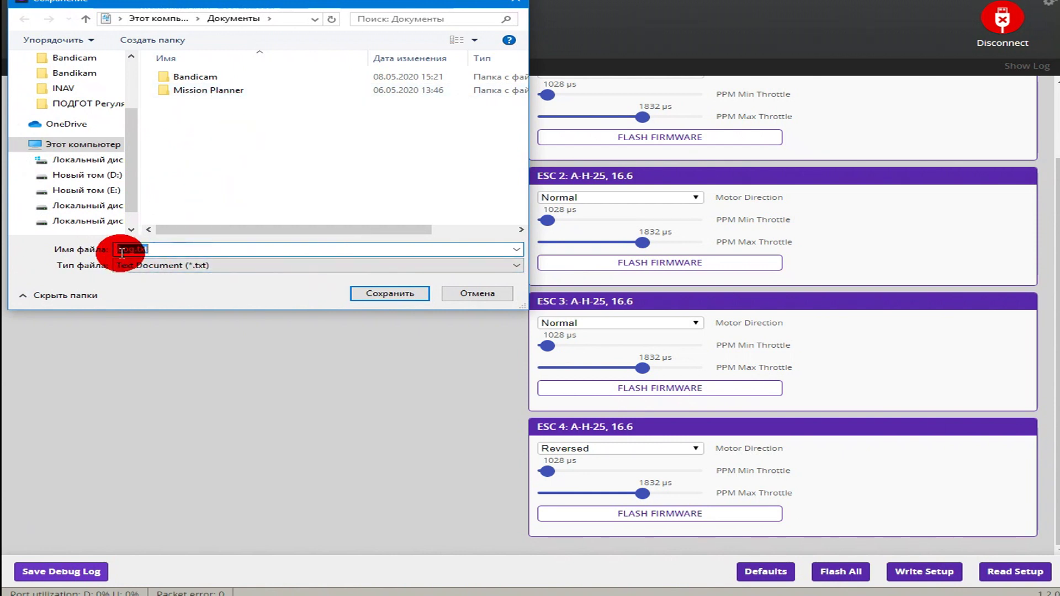
left_click(393, 295)
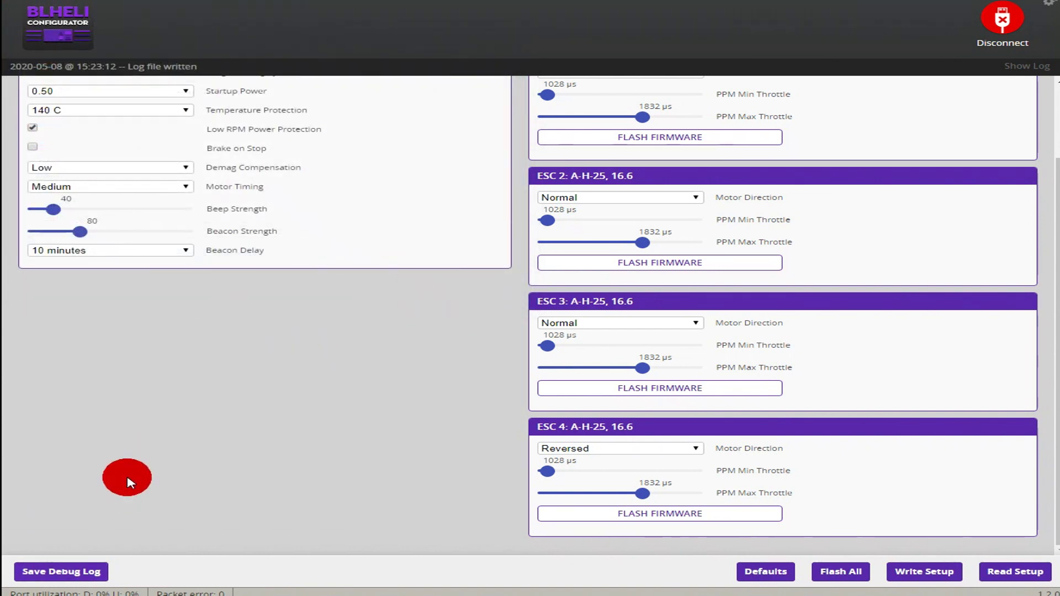
scroll(734, 319, "up", 2)
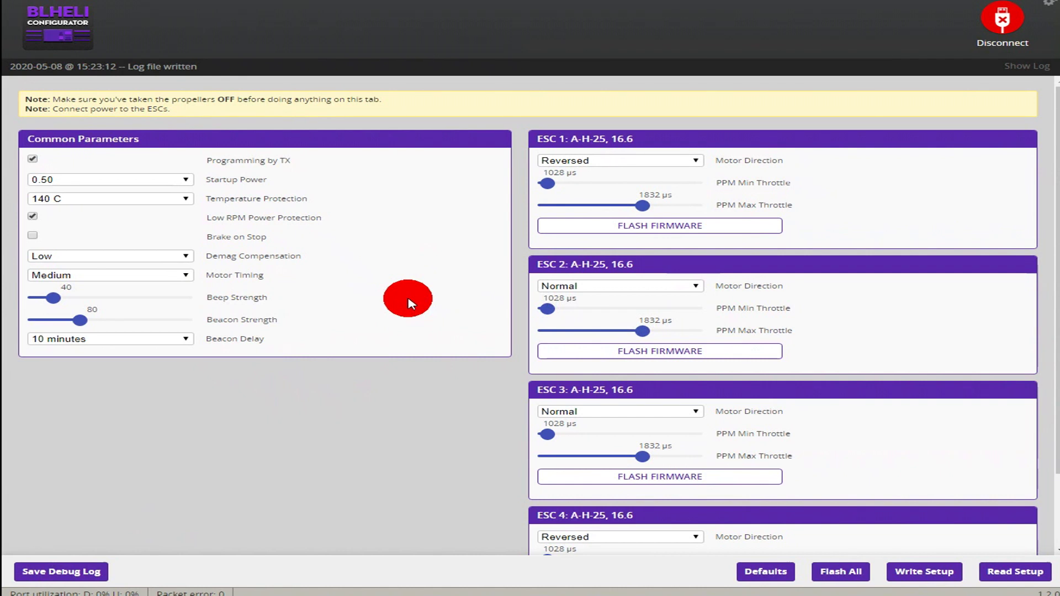
Examine the individual ESC settings and the Motor Direction options available for ESC 1.
scroll(440, 305, "down", 2)
scroll(441, 312, "up", 2)
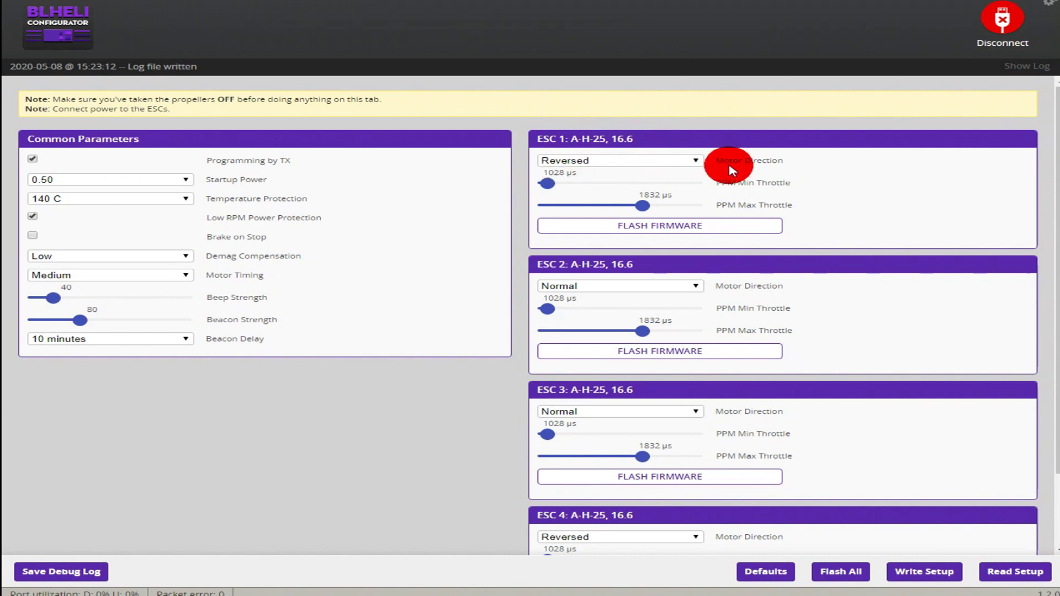
left_click(696, 162)
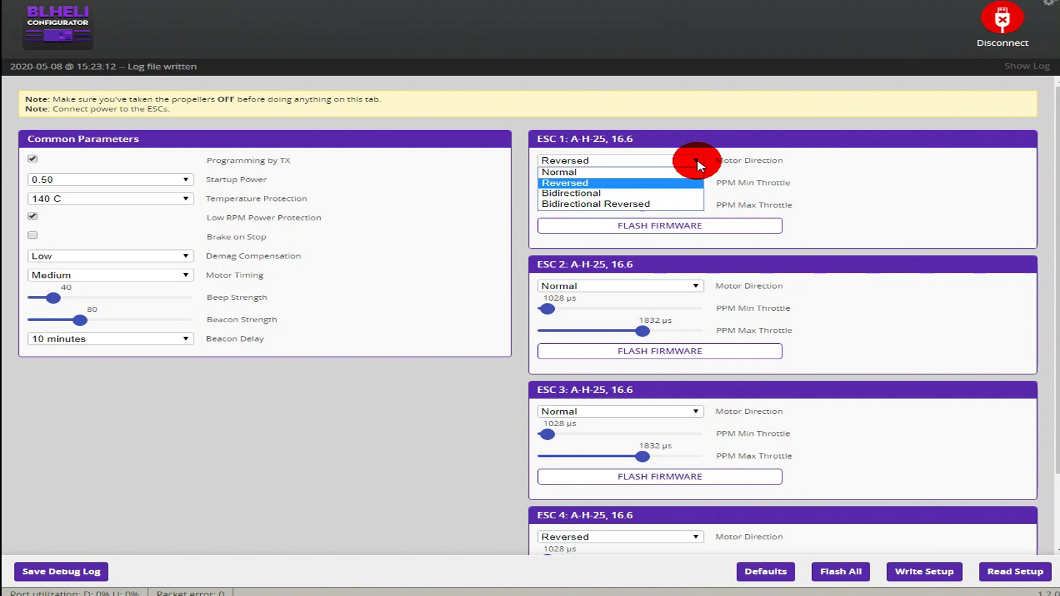
left_click(697, 164)
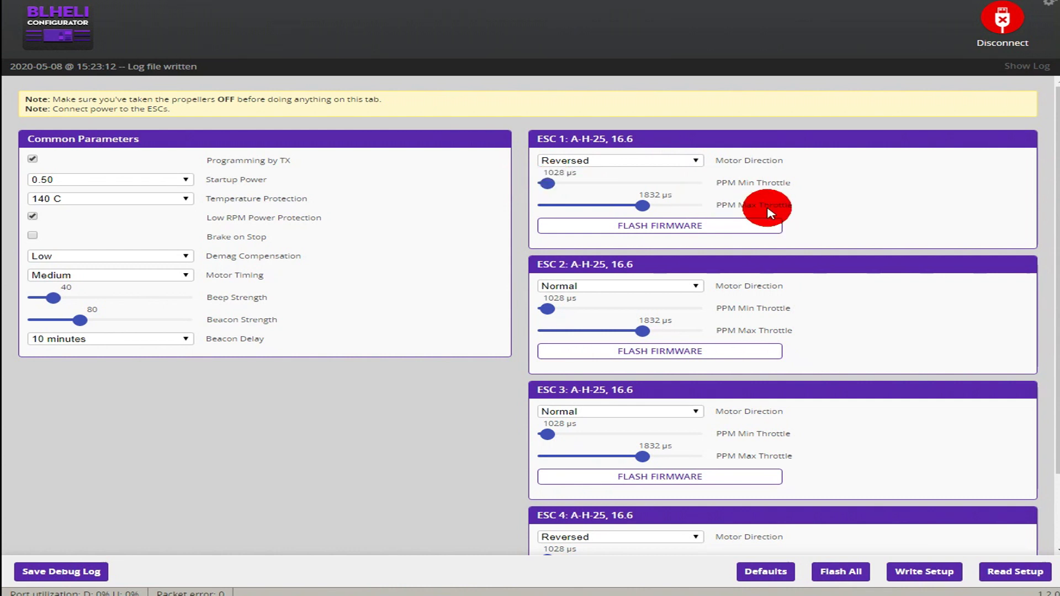
Start a firmware flash for ESC 1, check the A-H-25 target, and select version 16.6 [Official].
left_click(630, 232)
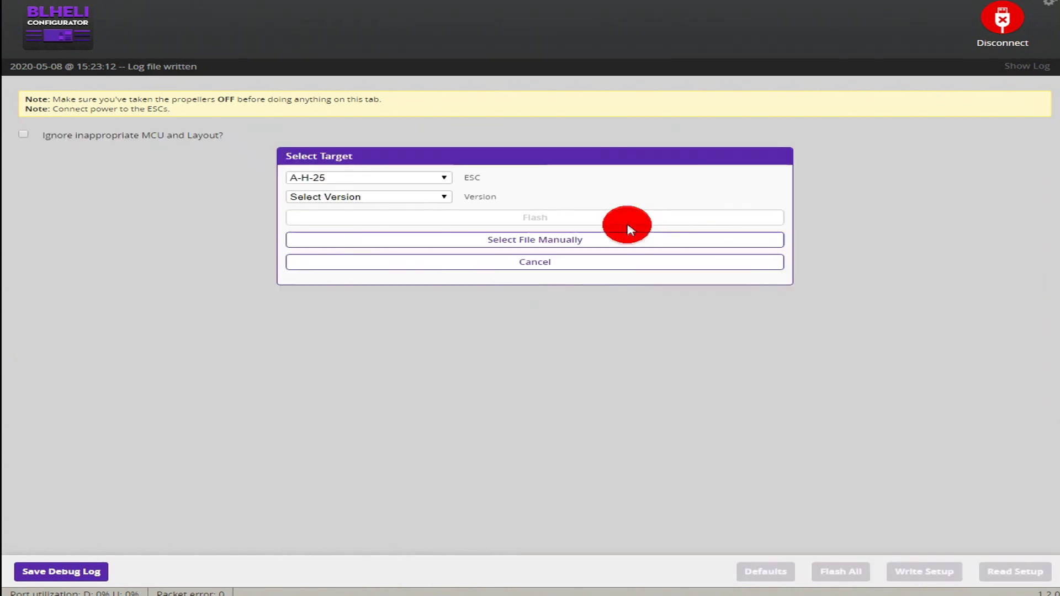
left_click(445, 178)
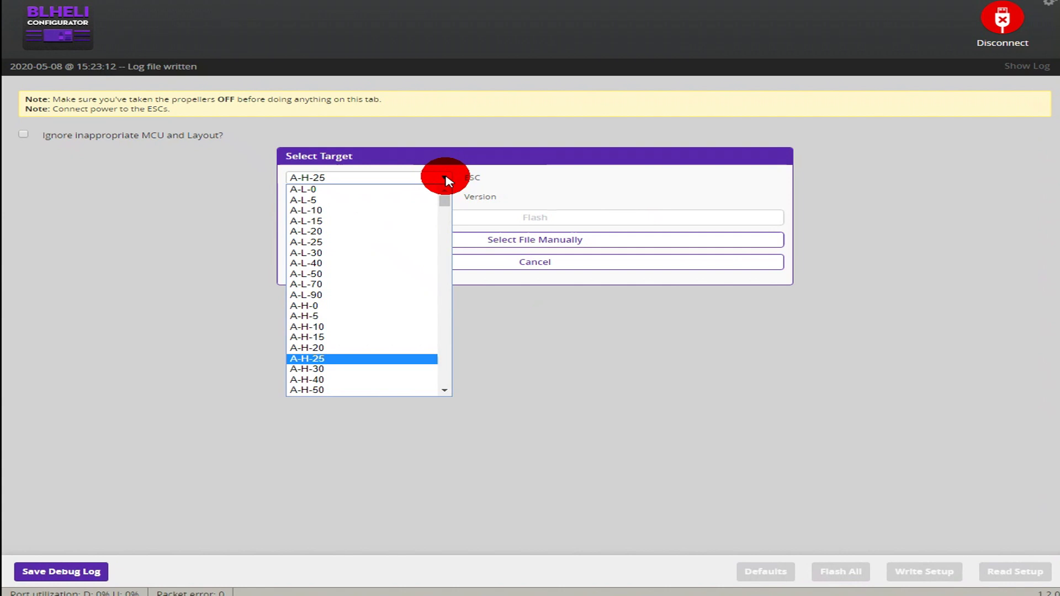
left_click(446, 178)
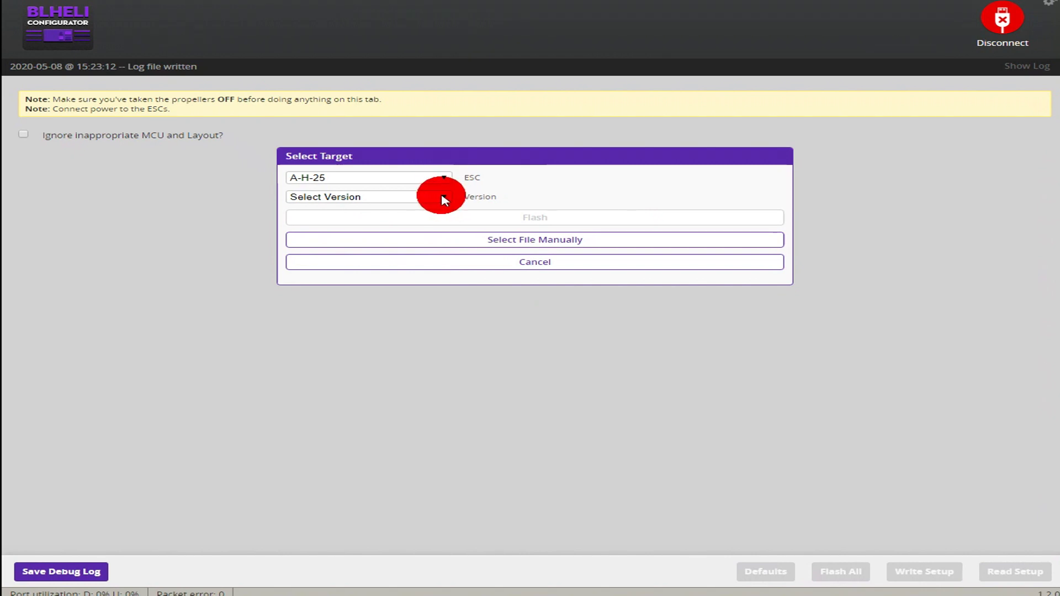
left_click(445, 200)
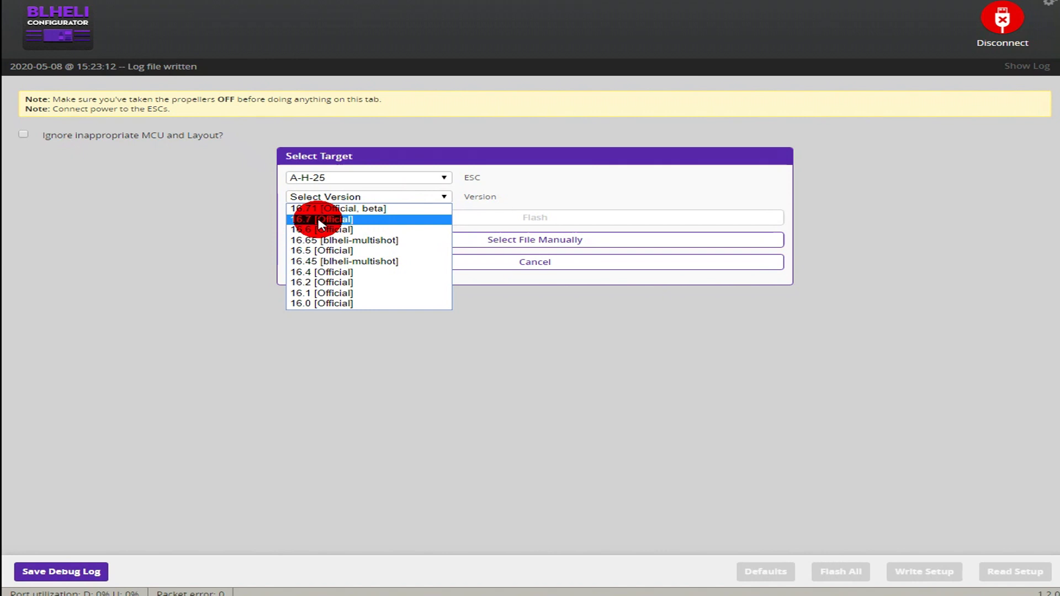
left_click(406, 199)
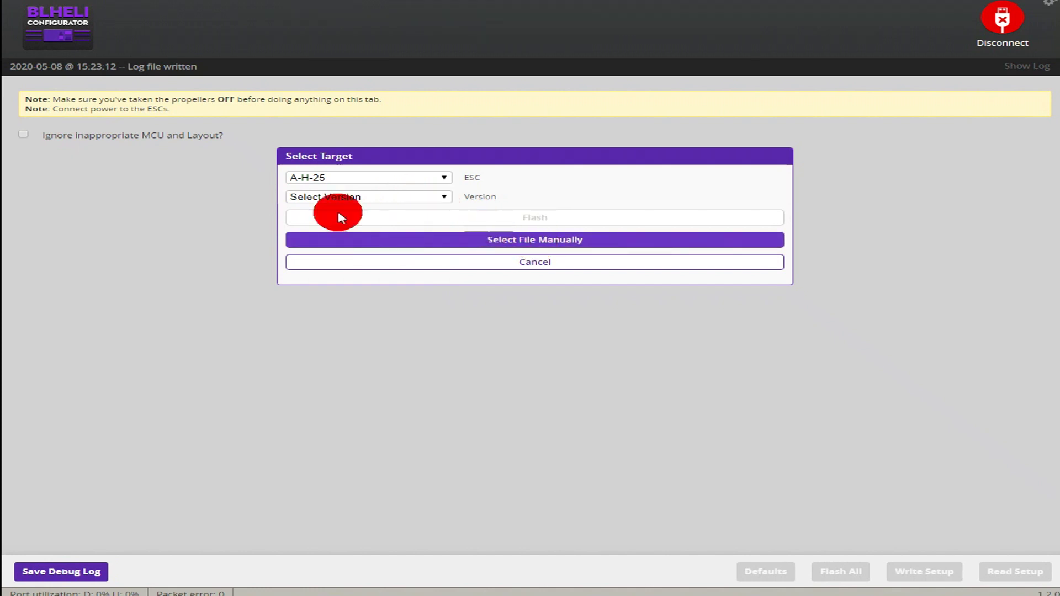
left_click(442, 198)
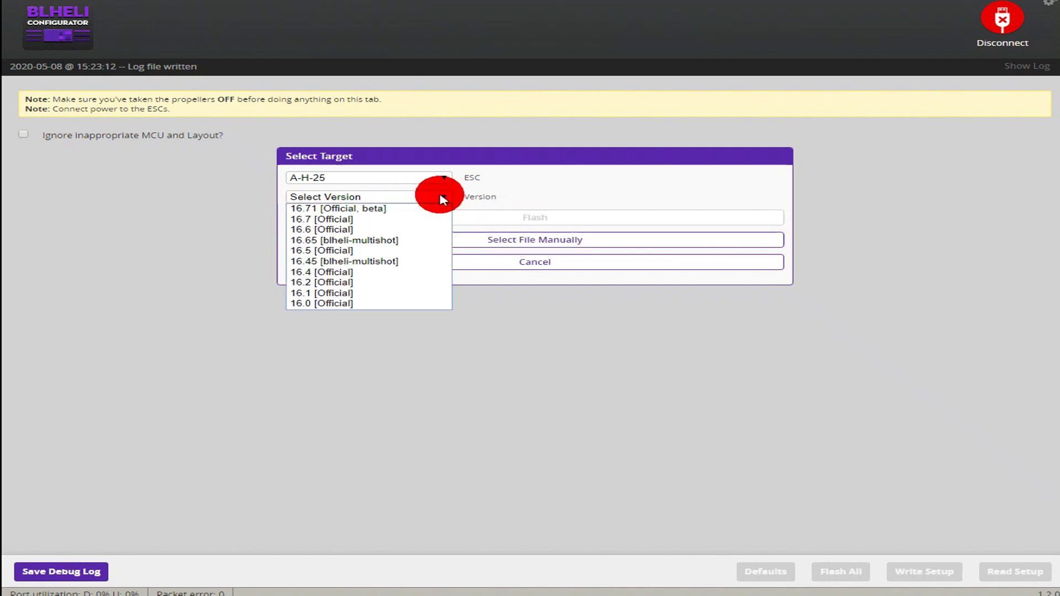
left_click(329, 219)
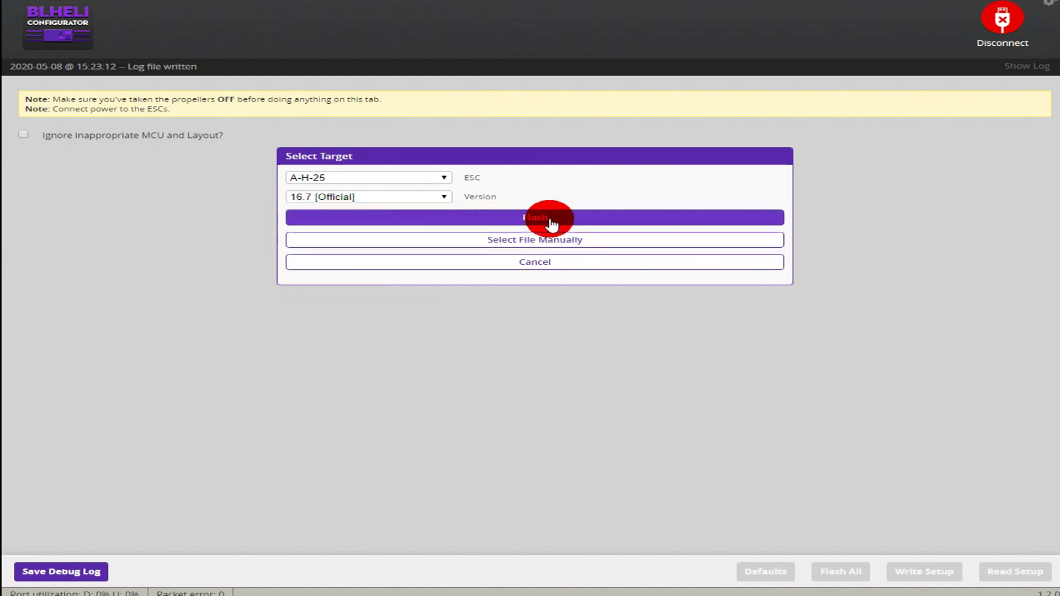
left_click(445, 198)
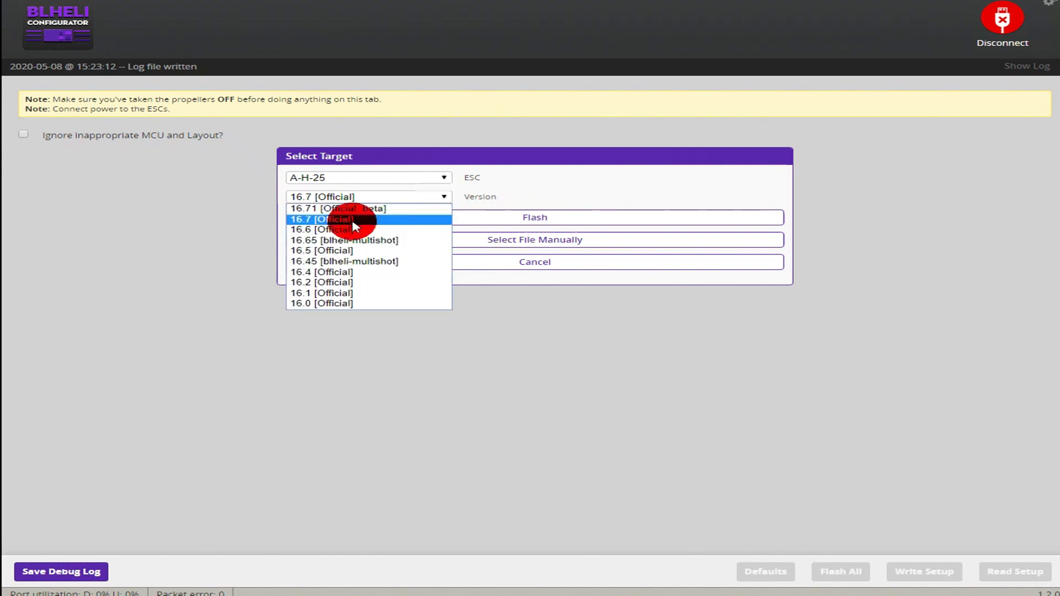
left_click(351, 232)
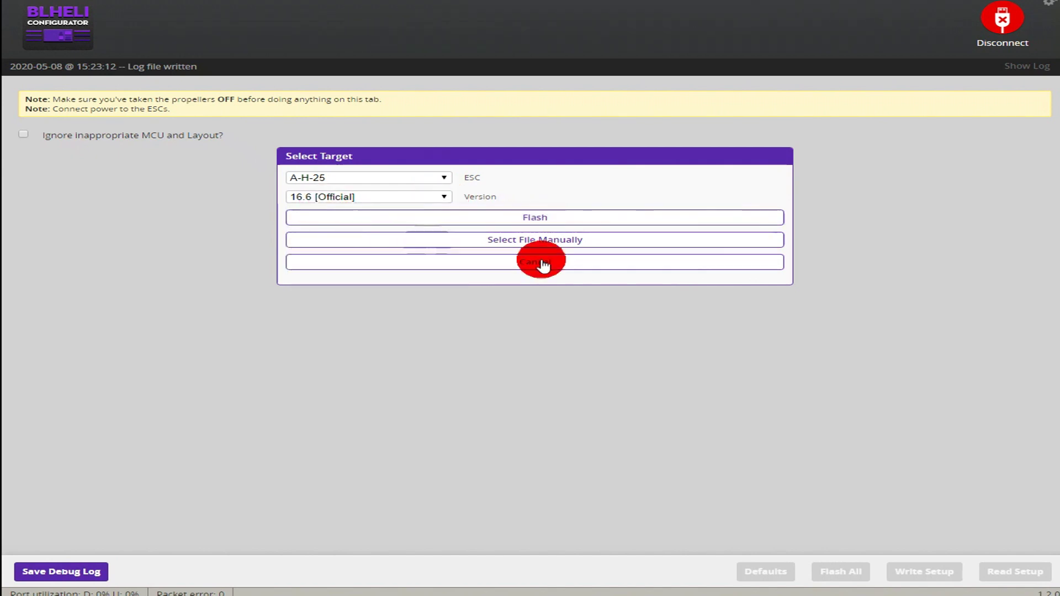
Look at the manual firmware file selection for HEX files and cancel the firmware flash for ESC 1.
left_click(566, 244)
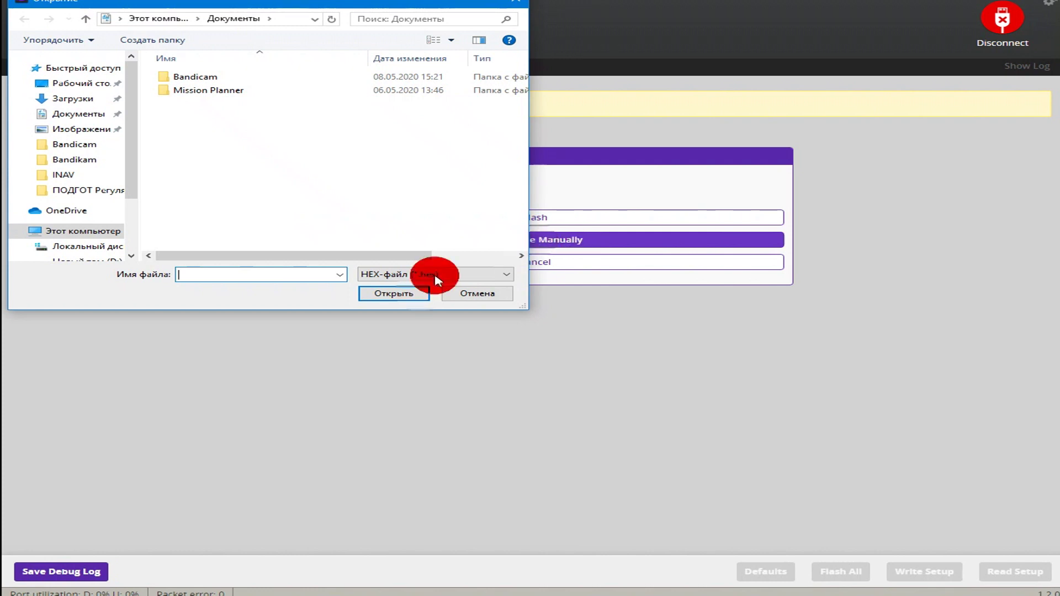
left_click(465, 293)
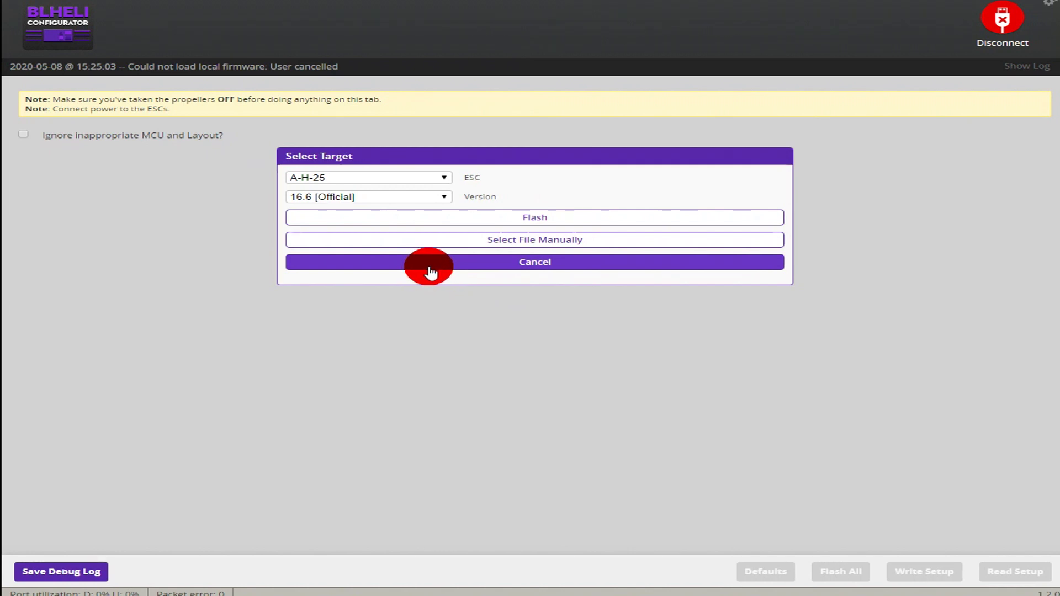
left_click(445, 199)
left_click(444, 198)
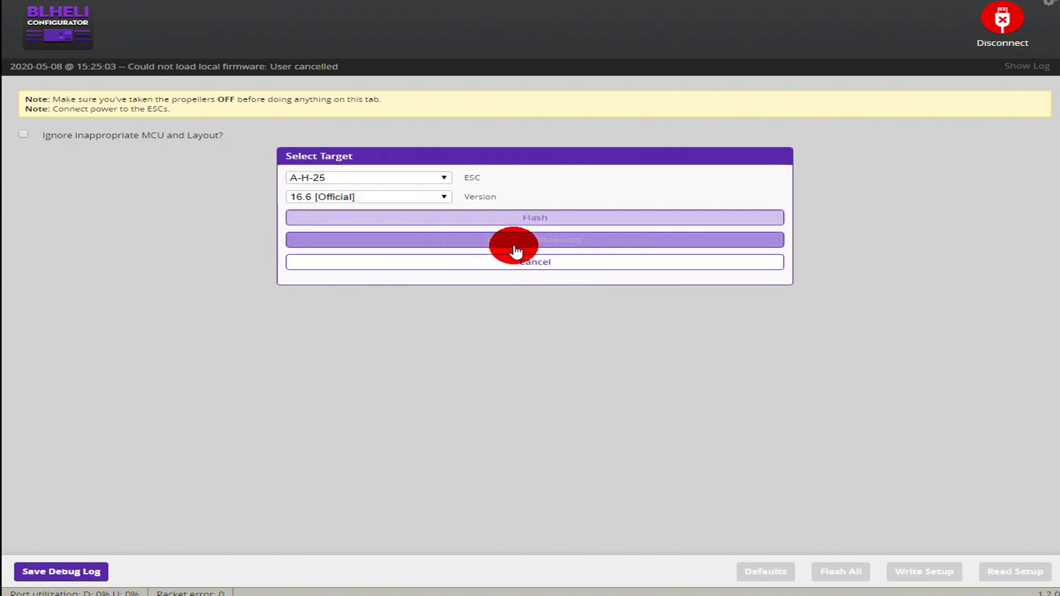
left_click(545, 261)
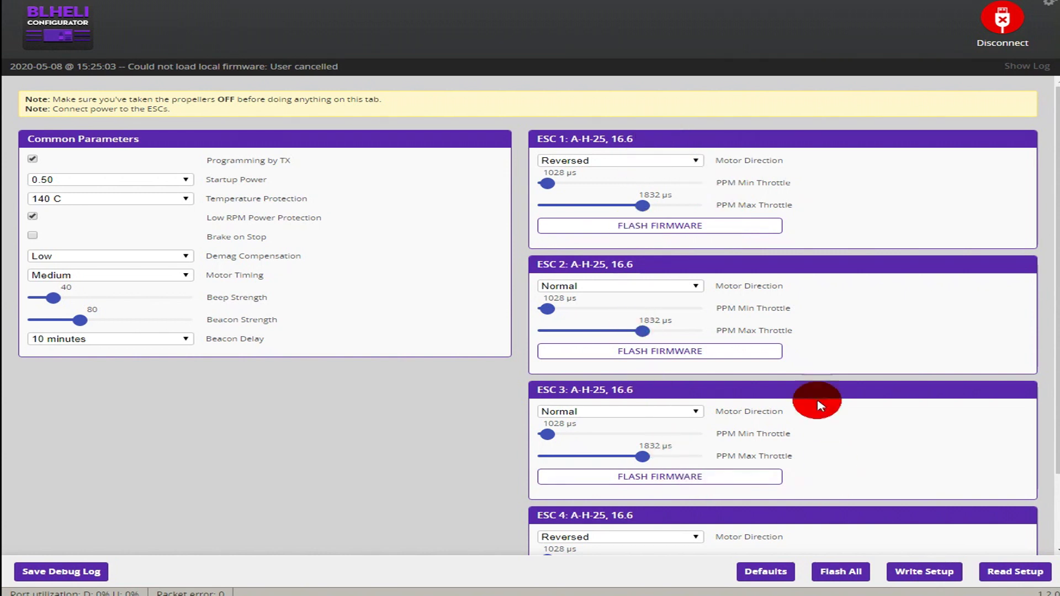
Examine the ESC parameters and the options available for Motor Timing.
scroll(817, 406, "down", 2)
scroll(816, 362, "up", 2)
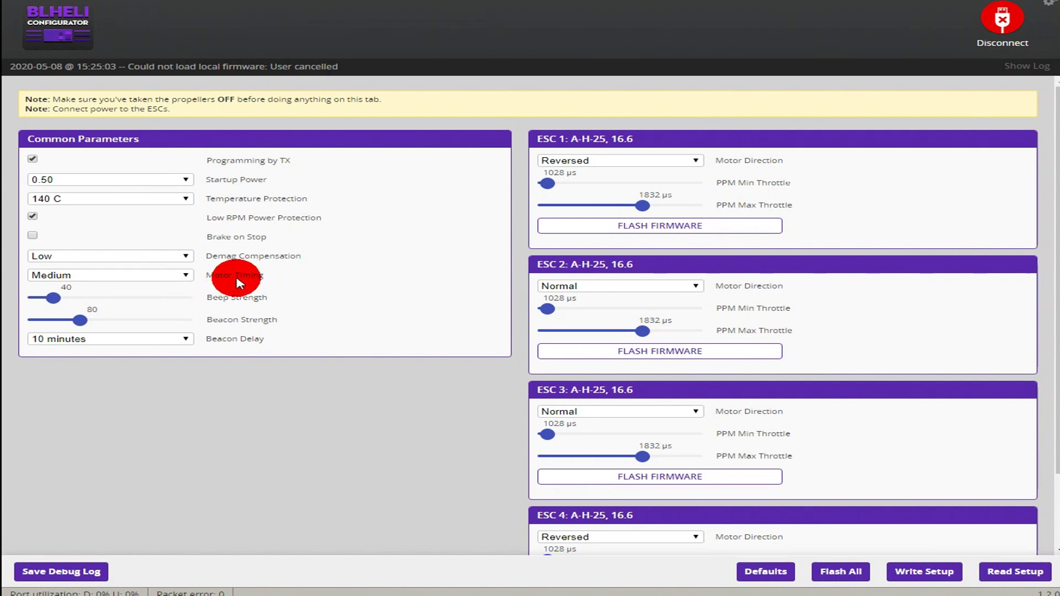
left_click(186, 278)
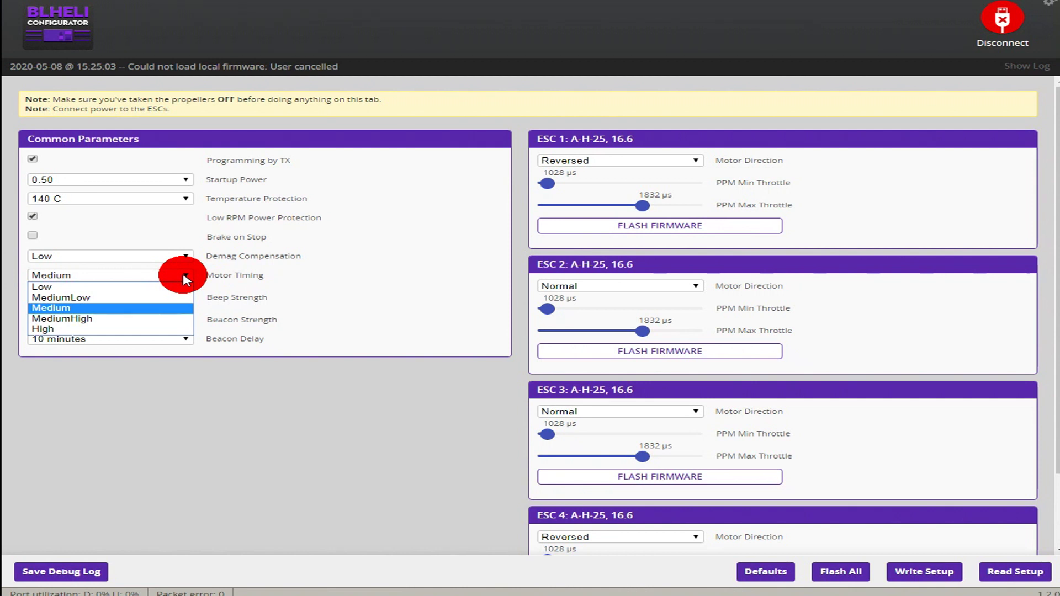
left_click(185, 278)
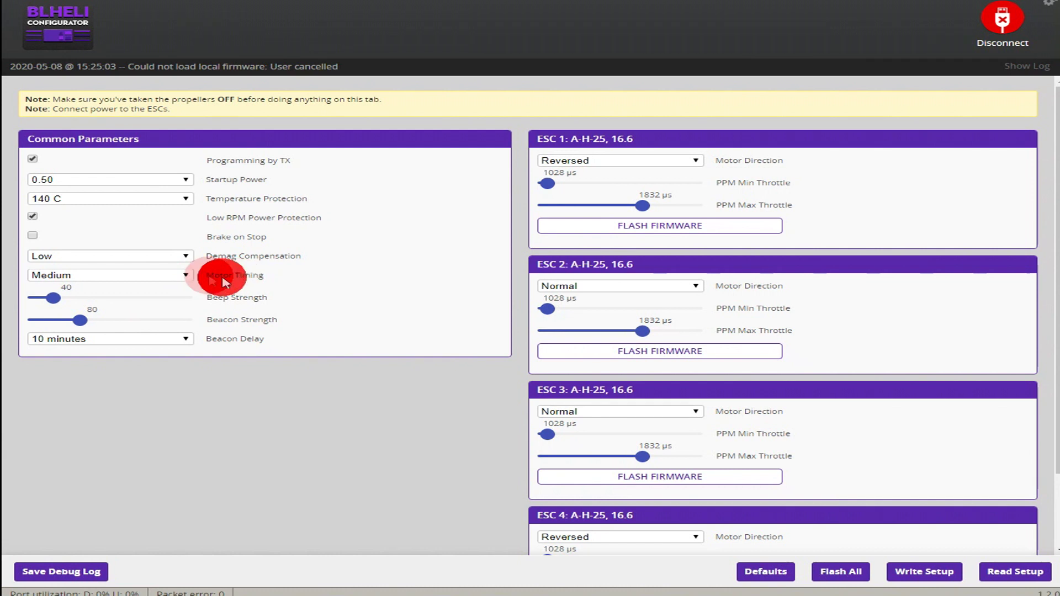
left_click(187, 278)
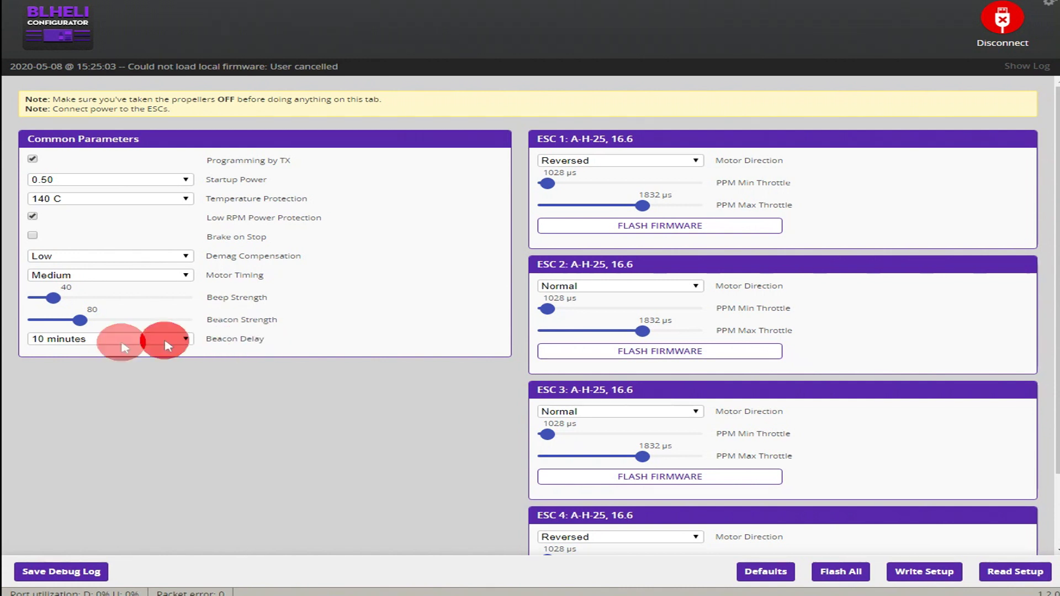
Set the Beacon Delay in the common parameters to 2 minutes.
left_click(187, 340)
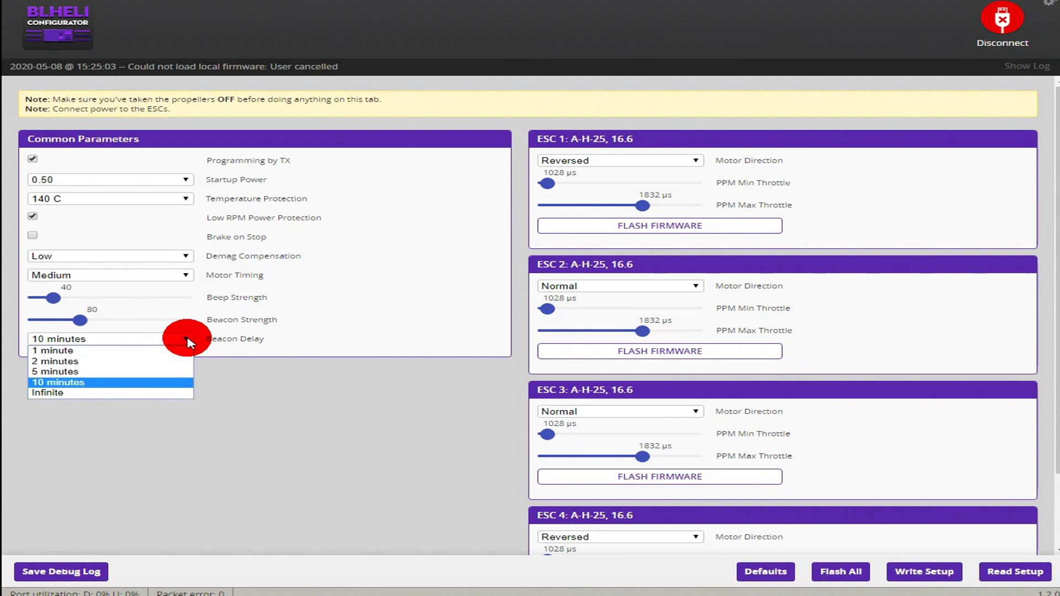
left_click(189, 342)
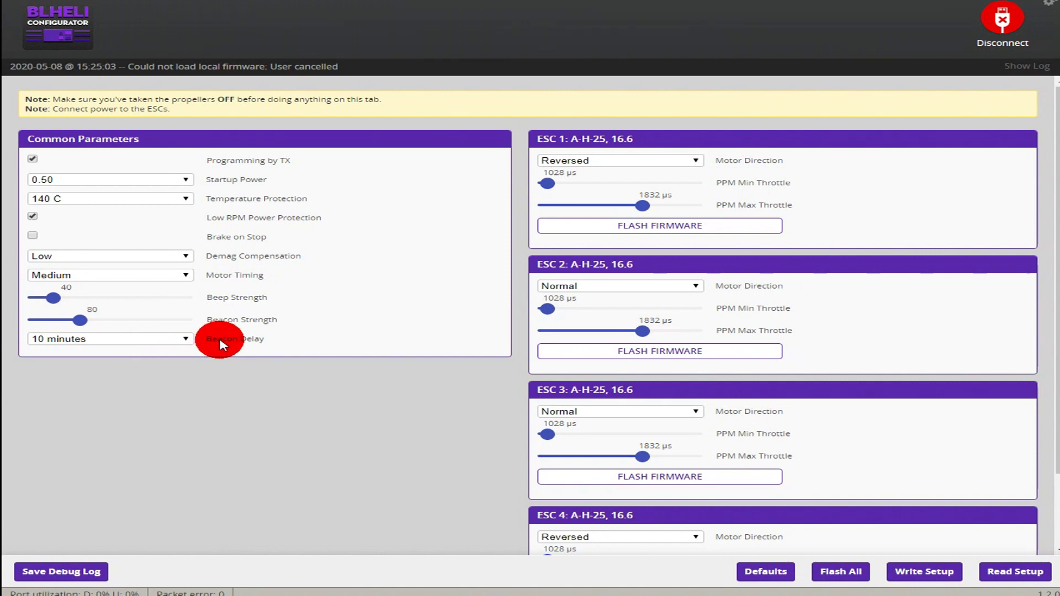
left_click(187, 340)
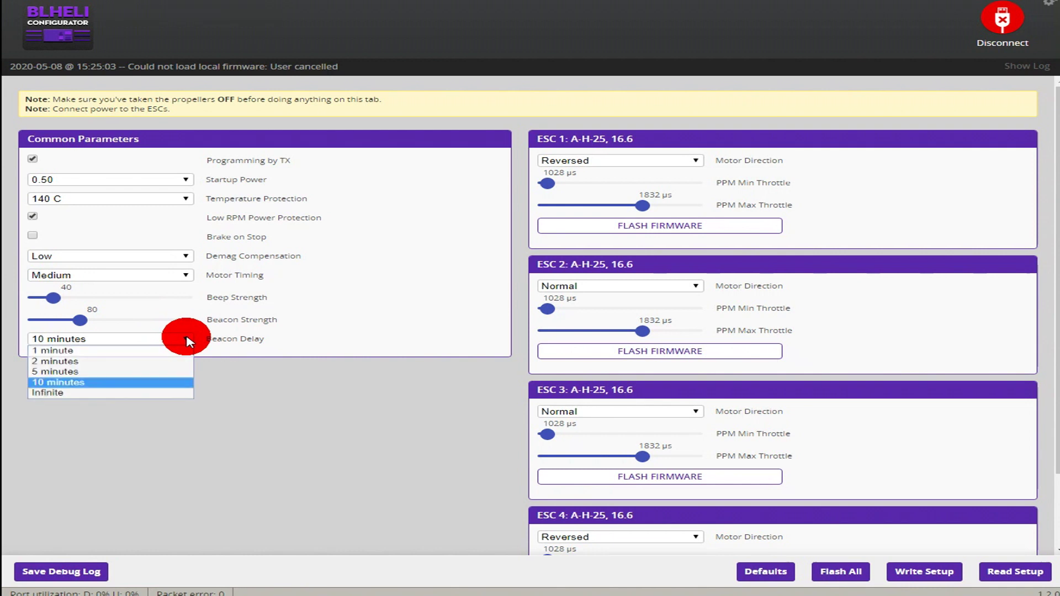
left_click(66, 362)
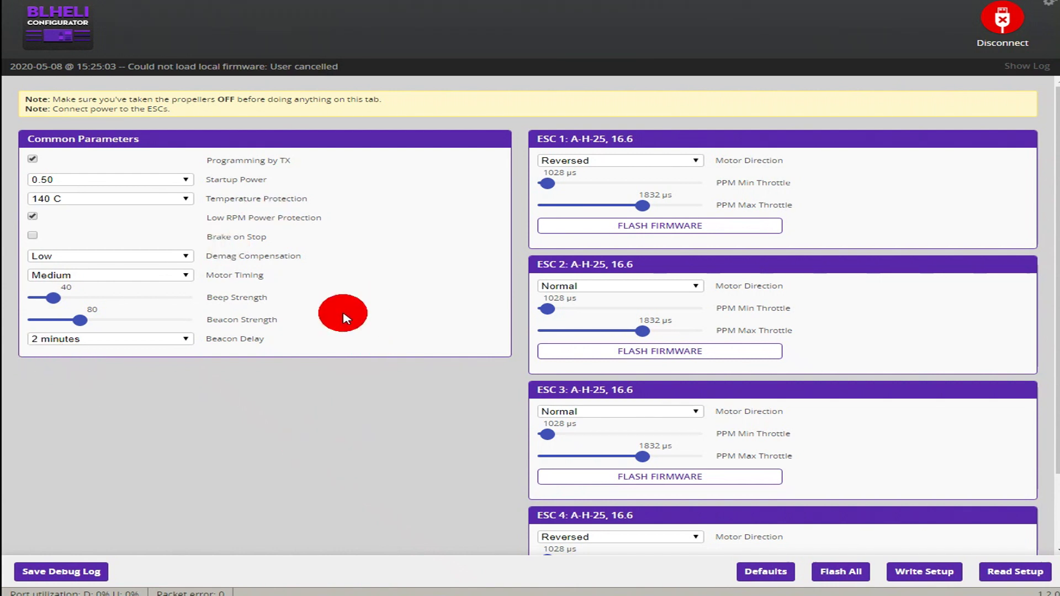
Write the modified setup to the ESCs and disconnect from the flight controller.
scroll(367, 287, "down", 1)
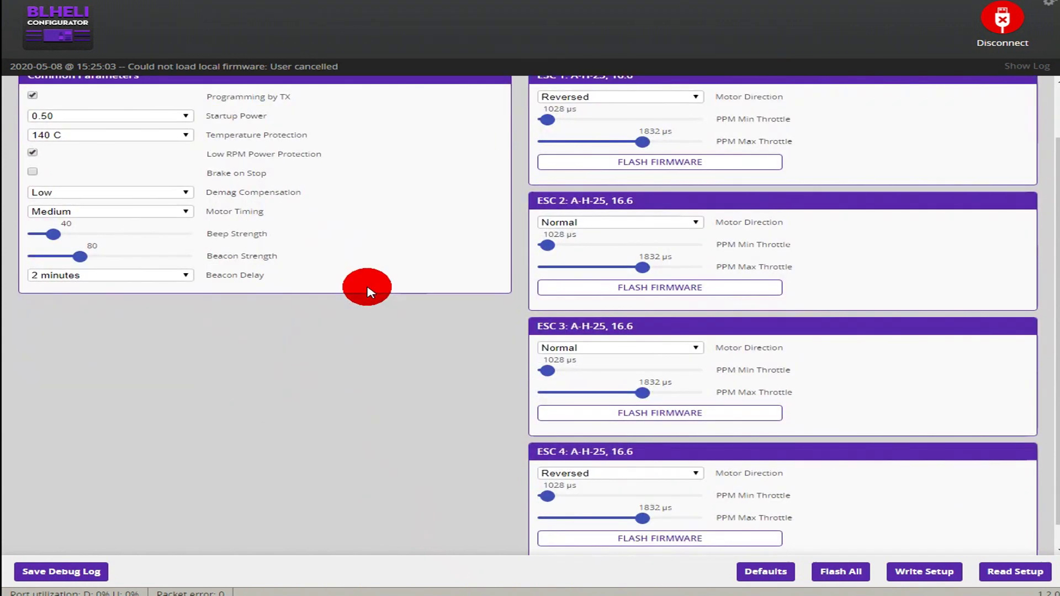
scroll(367, 287, "down", 1)
left_click(918, 572)
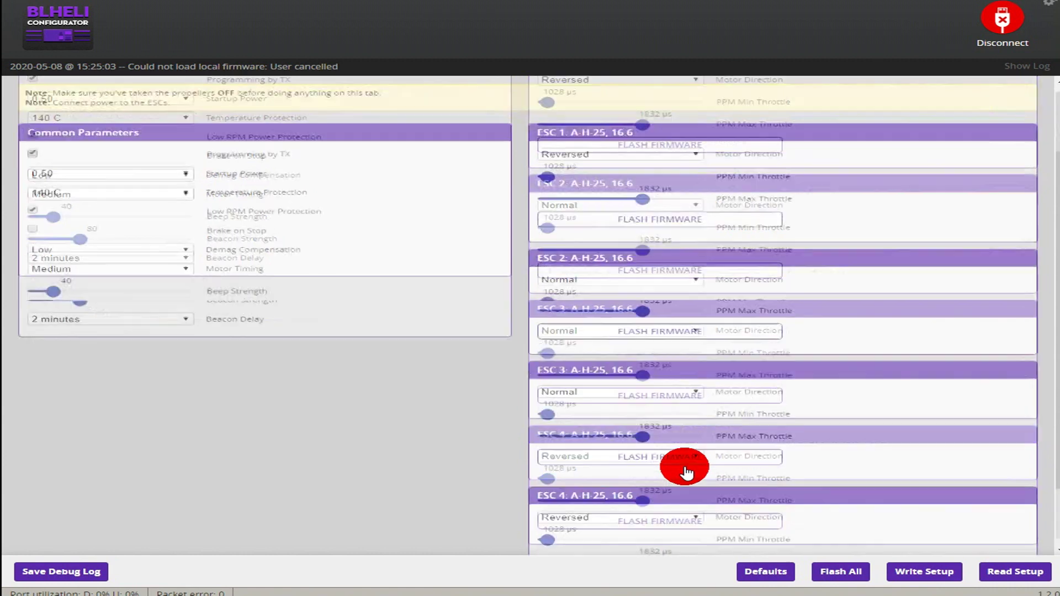
left_click(912, 573)
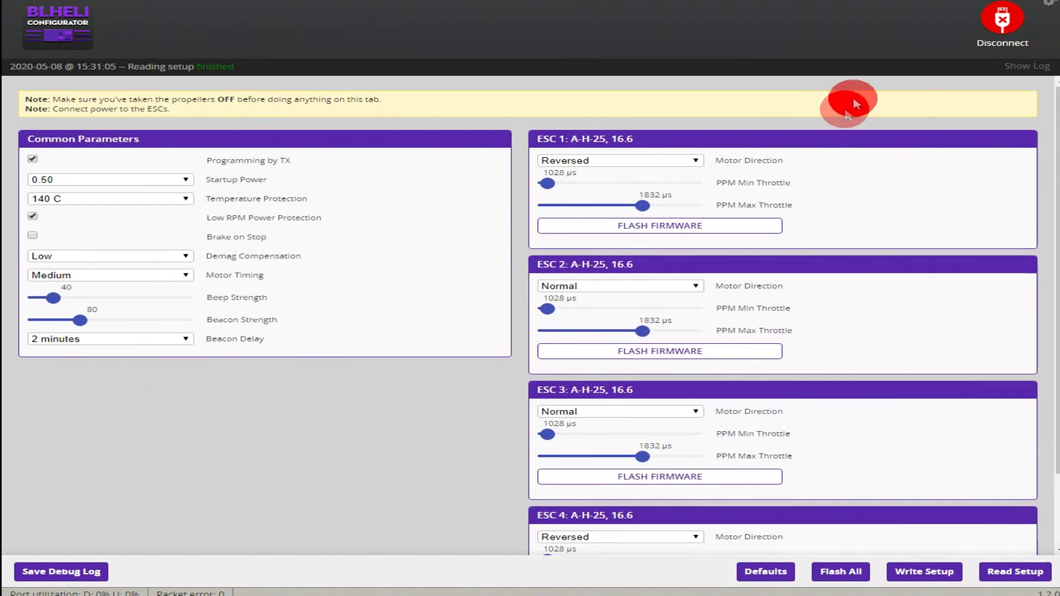
left_click(1003, 23)
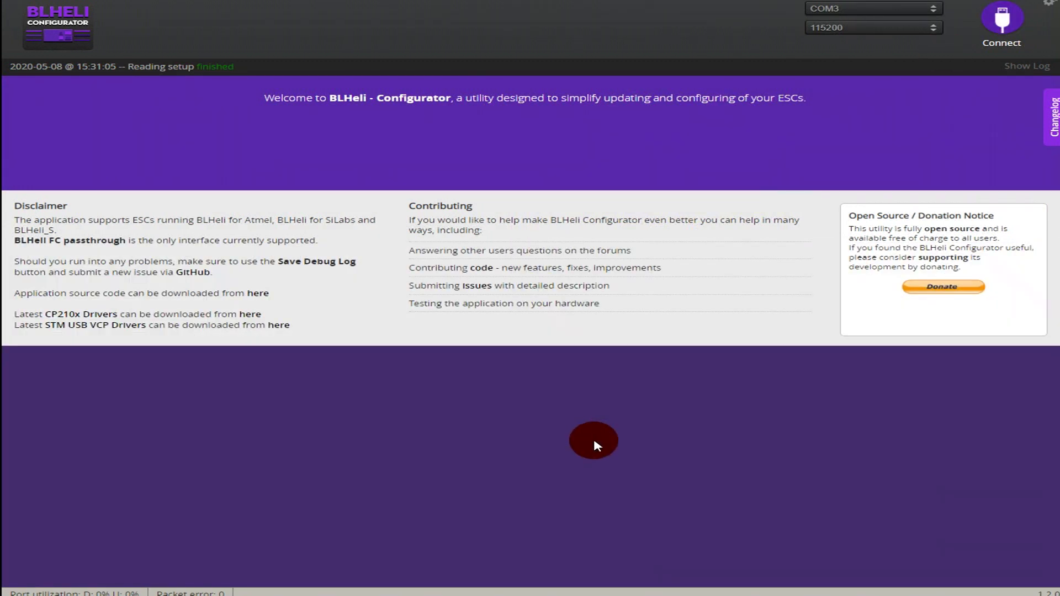